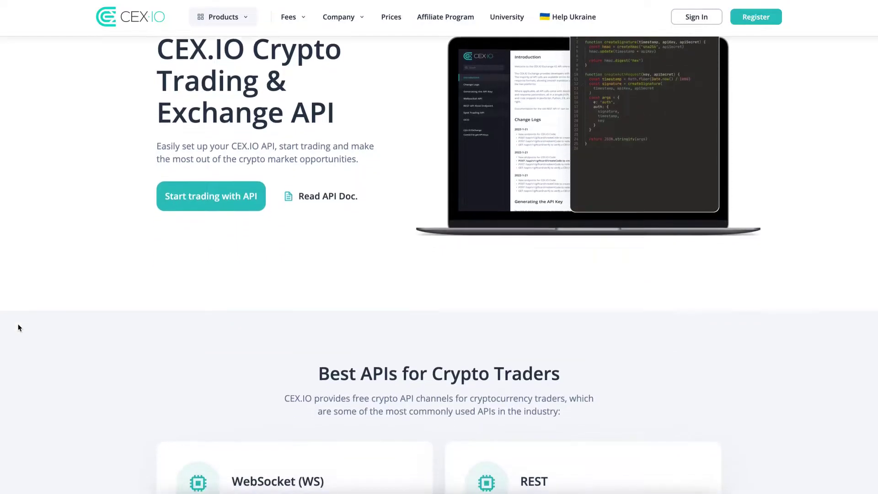
Scroll the API page from the hero past the API cards, steps and strategies to Benefits and FAQ.
{"action": "scroll", "coordinate": [19, 327], "scroll_direction": "down", "scroll_amount": 1}
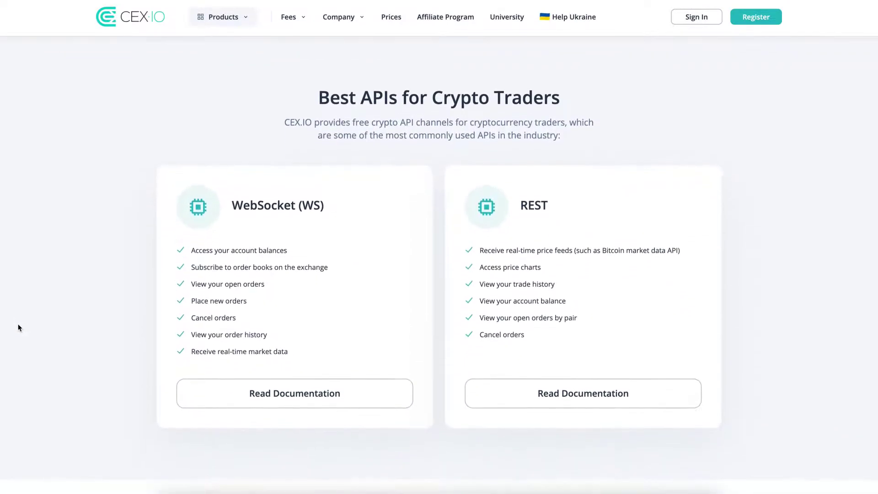
{"action": "scroll", "coordinate": [18, 327], "scroll_direction": "down", "scroll_amount": 9}
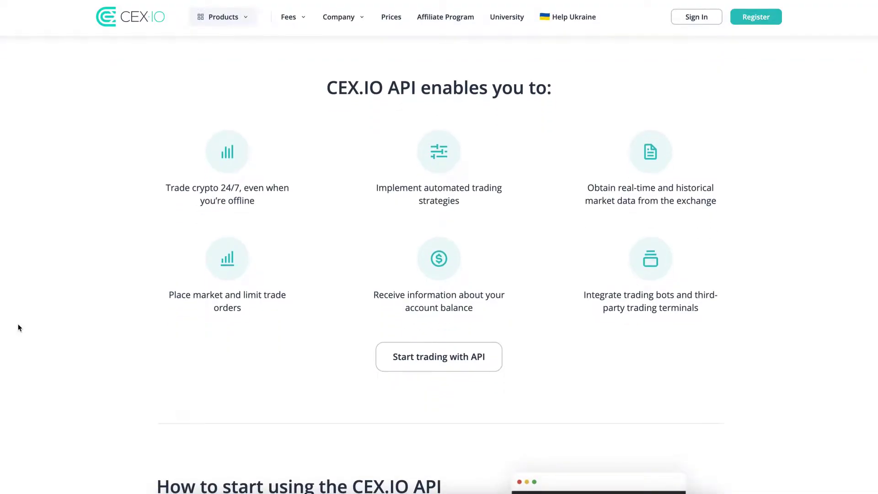
{"action": "scroll", "coordinate": [19, 327], "scroll_direction": "down", "scroll_amount": 8}
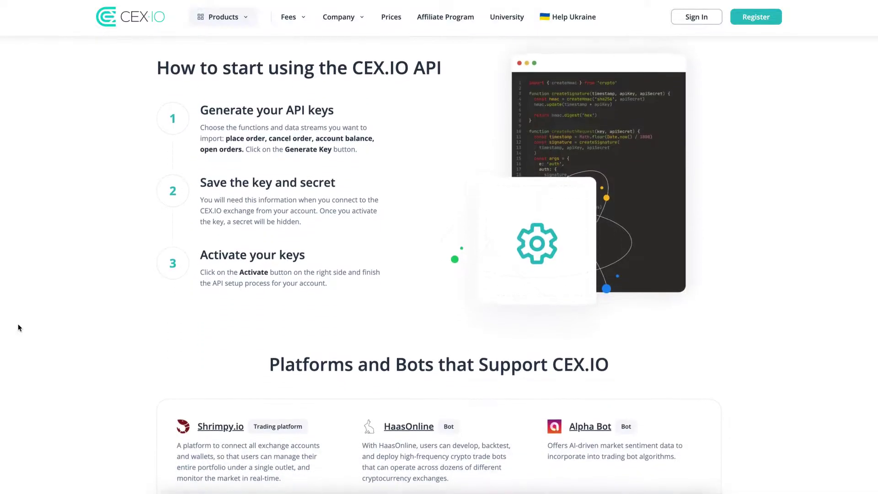
{"action": "scroll", "coordinate": [20, 327], "scroll_direction": "up", "scroll_amount": 1}
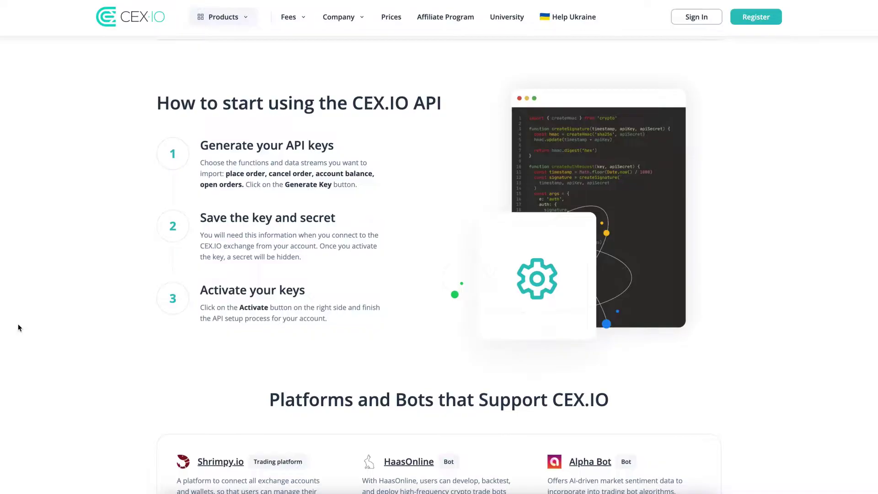
{"action": "scroll", "coordinate": [19, 327], "scroll_direction": "down", "scroll_amount": 7}
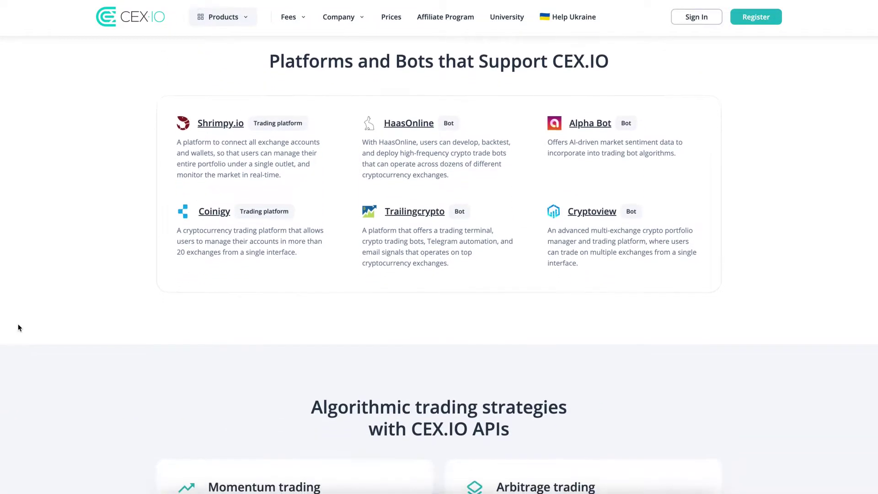
{"action": "scroll", "coordinate": [19, 328], "scroll_direction": "down", "scroll_amount": 7}
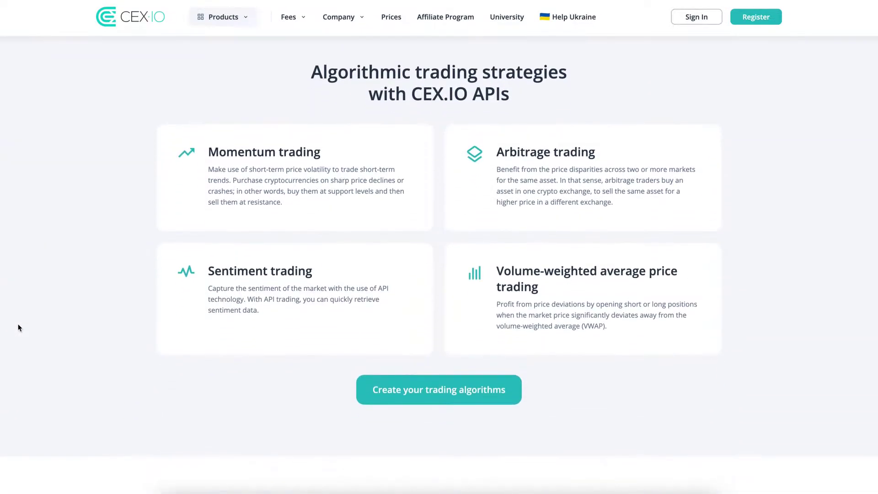
{"action": "scroll", "coordinate": [19, 328], "scroll_direction": "down", "scroll_amount": 7}
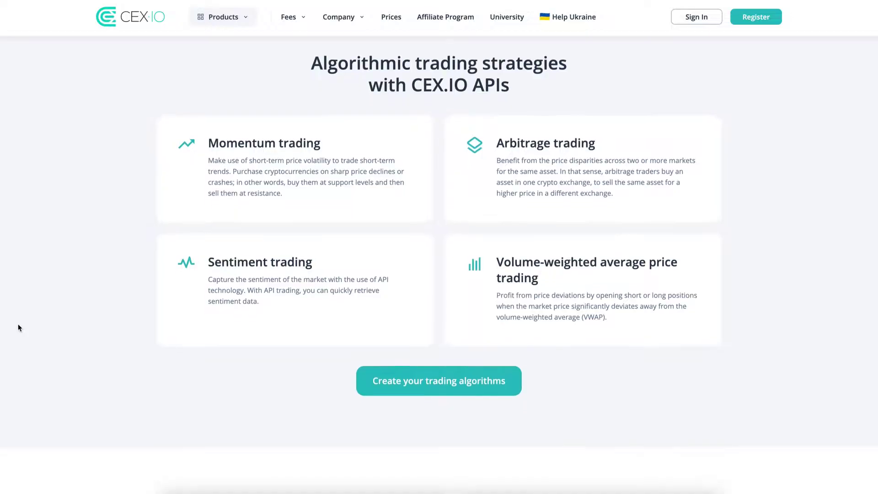
{"action": "scroll", "coordinate": [18, 328], "scroll_direction": "down", "scroll_amount": 1}
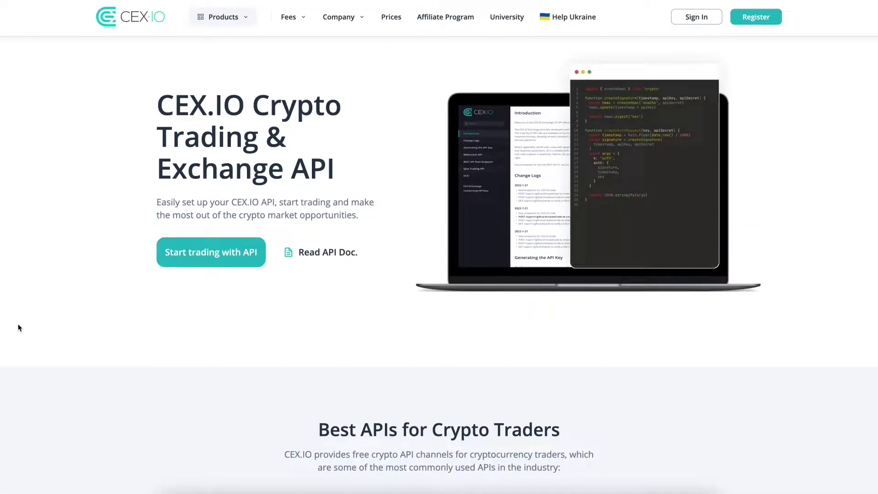
{"action": "scroll", "coordinate": [19, 327], "scroll_direction": "down", "scroll_amount": 5}
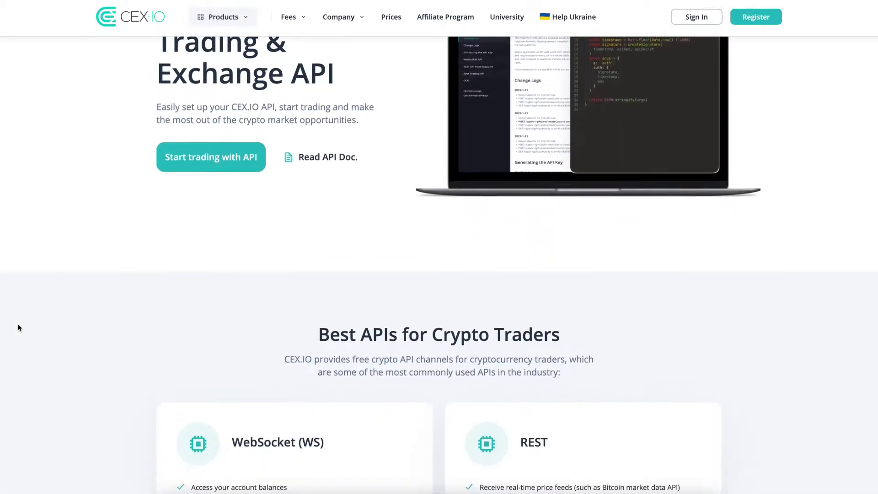
{"action": "scroll", "coordinate": [18, 327], "scroll_direction": "down", "scroll_amount": 3}
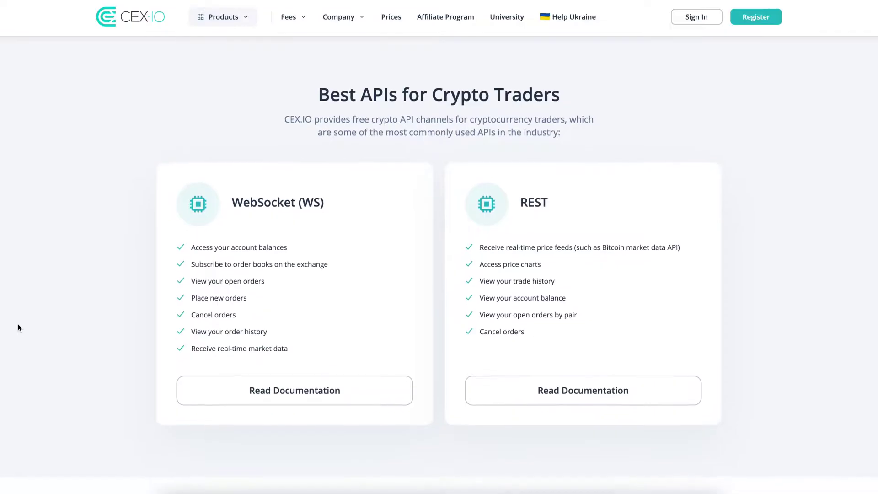
{"action": "scroll", "coordinate": [18, 328], "scroll_direction": "down", "scroll_amount": 10}
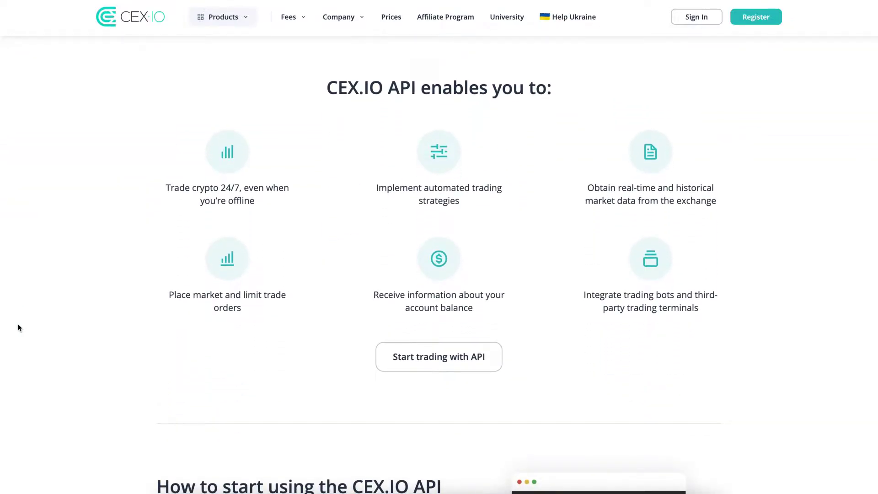
{"action": "scroll", "coordinate": [18, 327], "scroll_direction": "down", "scroll_amount": 9}
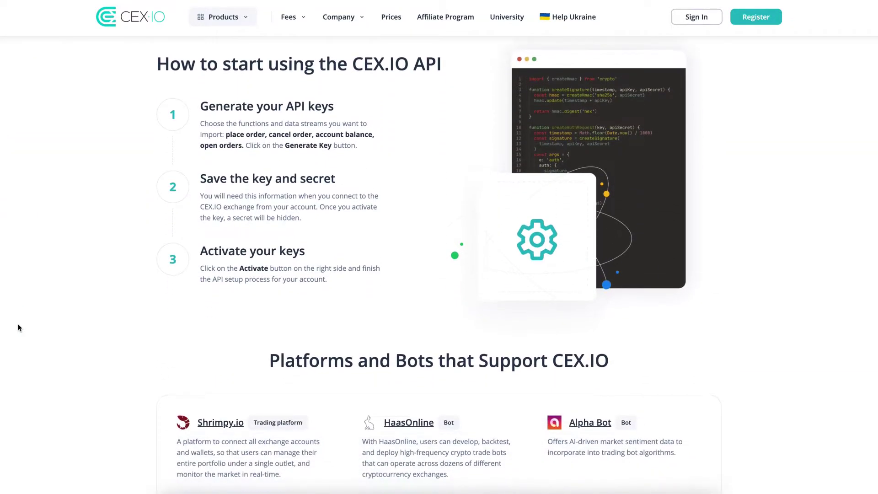
{"action": "scroll", "coordinate": [19, 328], "scroll_direction": "up", "scroll_amount": 1}
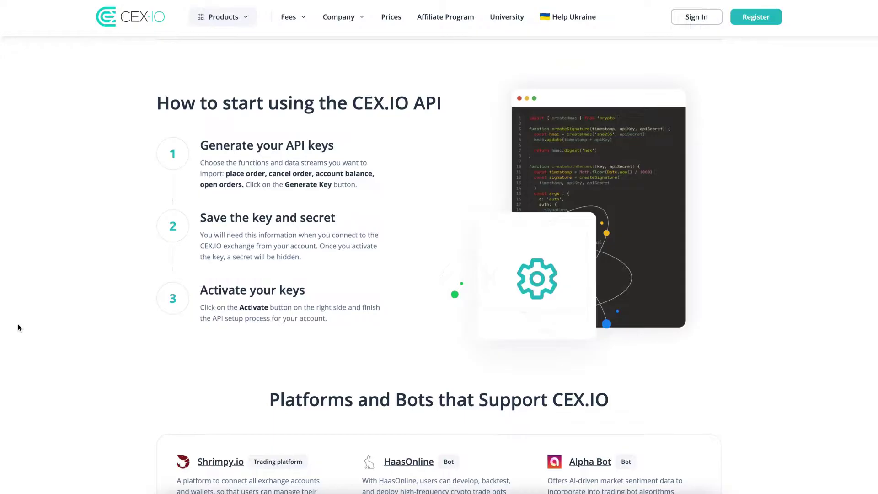
{"action": "scroll", "coordinate": [19, 328], "scroll_direction": "down", "scroll_amount": 8}
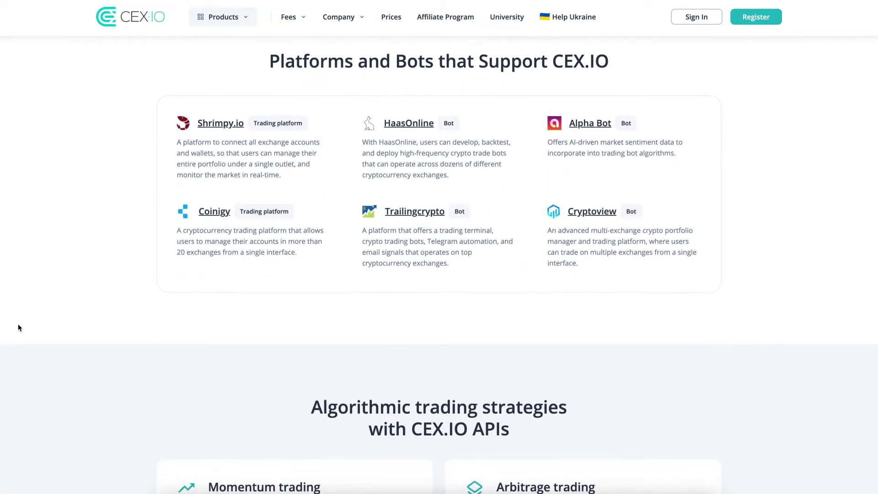
{"action": "scroll", "coordinate": [19, 328], "scroll_direction": "down", "scroll_amount": 8}
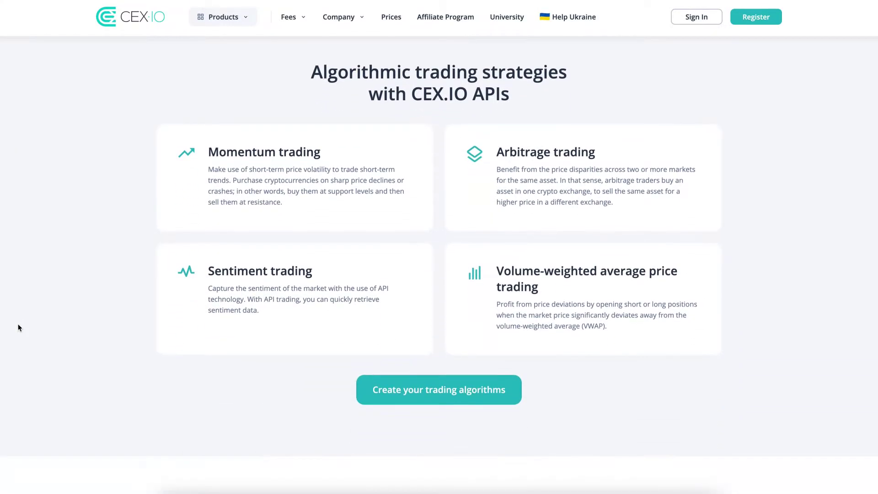
{"action": "scroll", "coordinate": [19, 327], "scroll_direction": "down", "scroll_amount": 10}
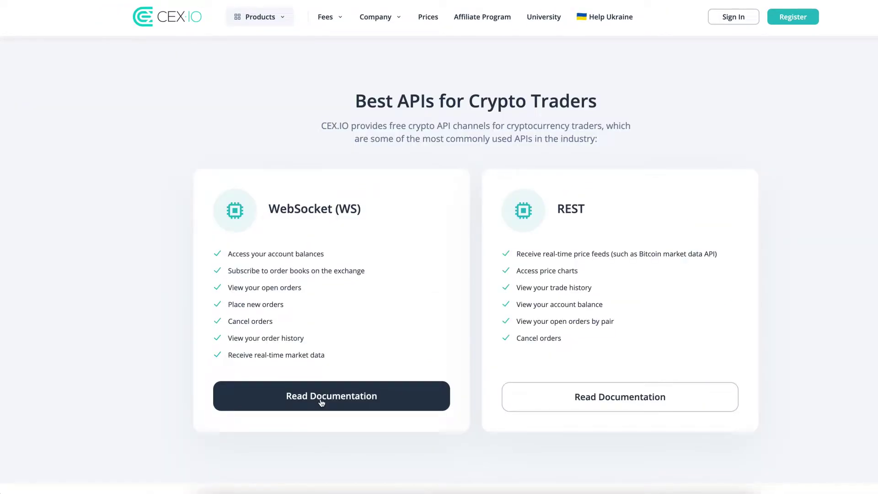
View the WebSocket API documentation, then the REST API documentation, returning to the API landing page.
{"action": "left_click", "coordinate": [323, 402]}
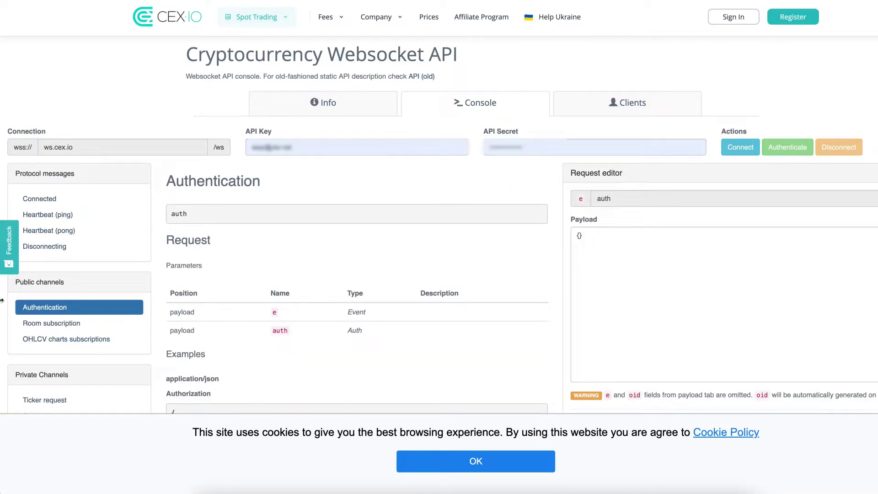
{"action": "scroll", "coordinate": [2, 301], "scroll_direction": "down", "scroll_amount": 5}
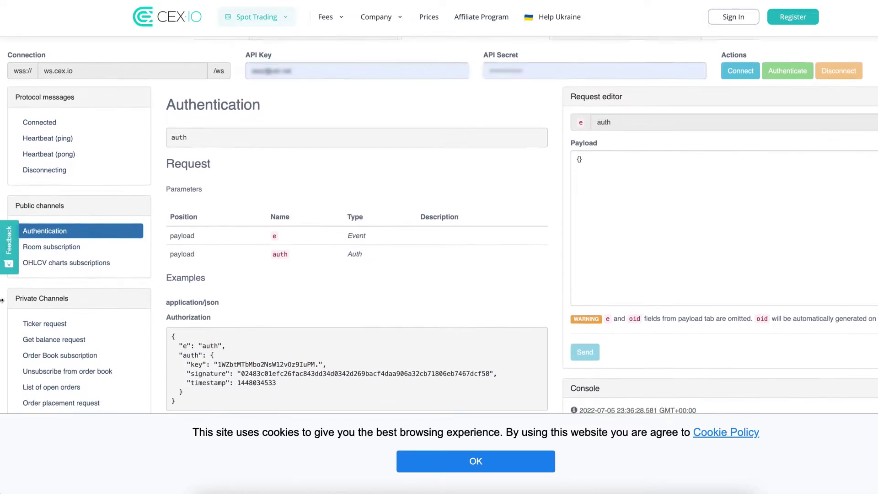
{"action": "scroll", "coordinate": [2, 301], "scroll_direction": "down", "scroll_amount": 3}
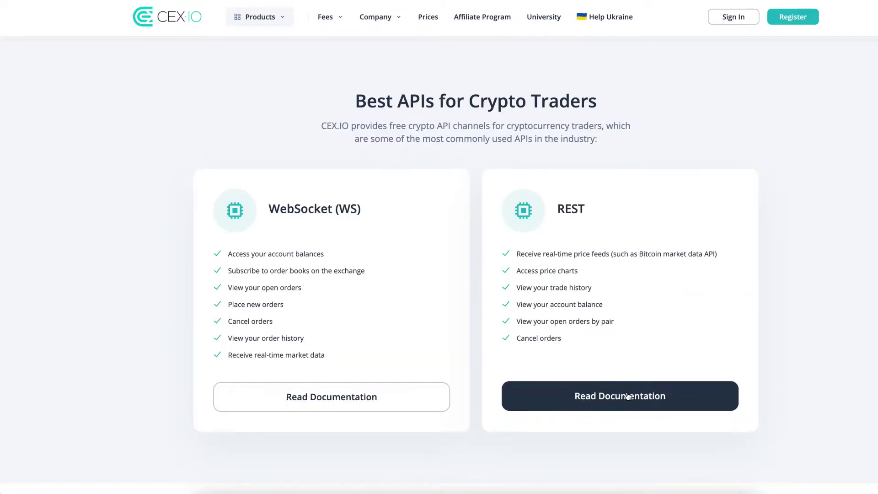
{"action": "left_click", "coordinate": [627, 396]}
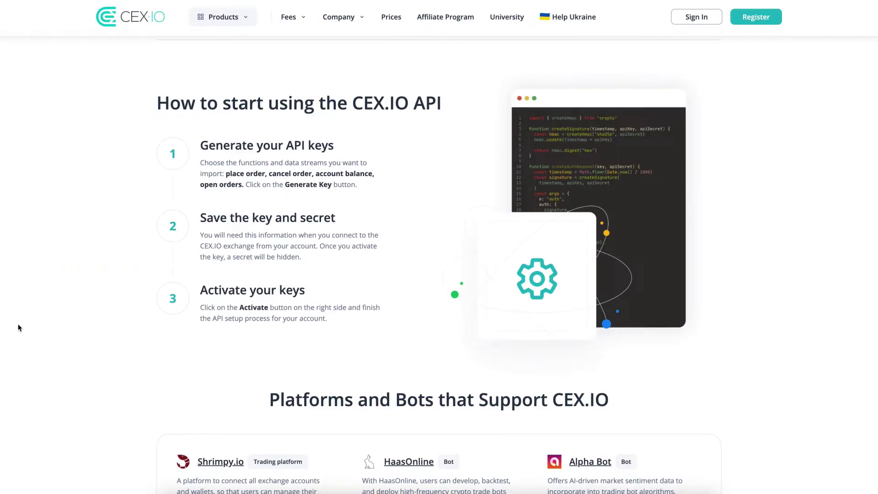
{"action": "scroll", "coordinate": [19, 328], "scroll_direction": "down", "scroll_amount": 7}
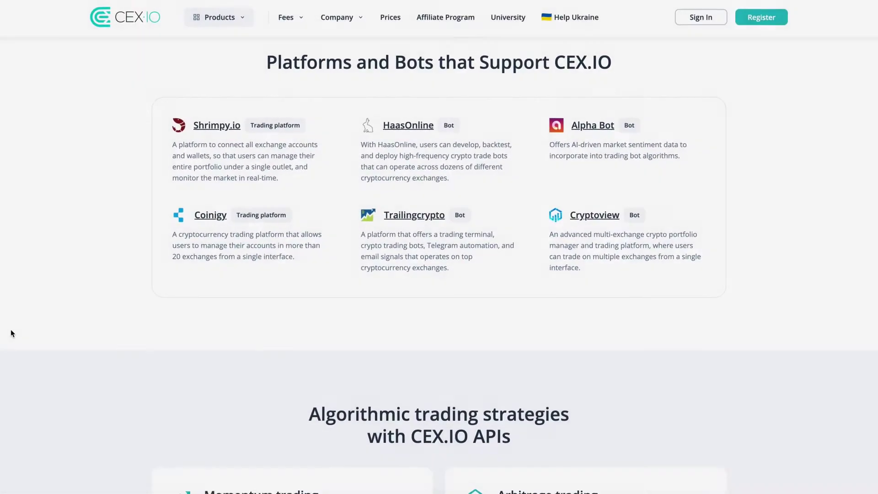
Scroll the API landing page through strategies, Benefits and FAQ down to the footer.
{"action": "scroll", "coordinate": [18, 327], "scroll_direction": "down", "scroll_amount": 7}
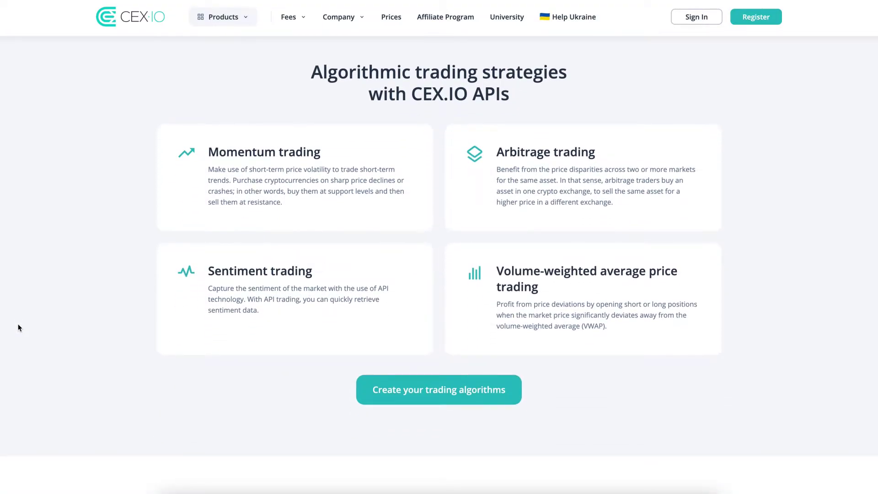
{"action": "scroll", "coordinate": [19, 327], "scroll_direction": "down", "scroll_amount": 8}
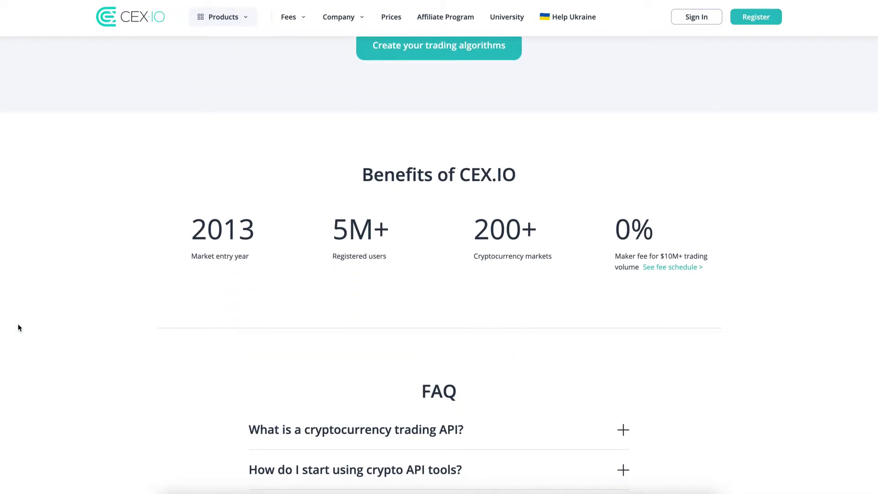
{"action": "scroll", "coordinate": [19, 327], "scroll_direction": "down", "scroll_amount": 4}
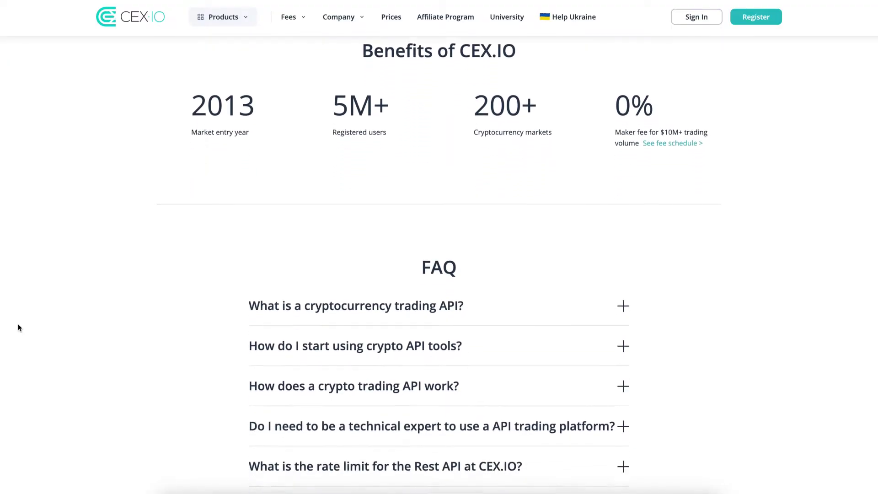
{"action": "scroll", "coordinate": [19, 327], "scroll_direction": "down", "scroll_amount": 9}
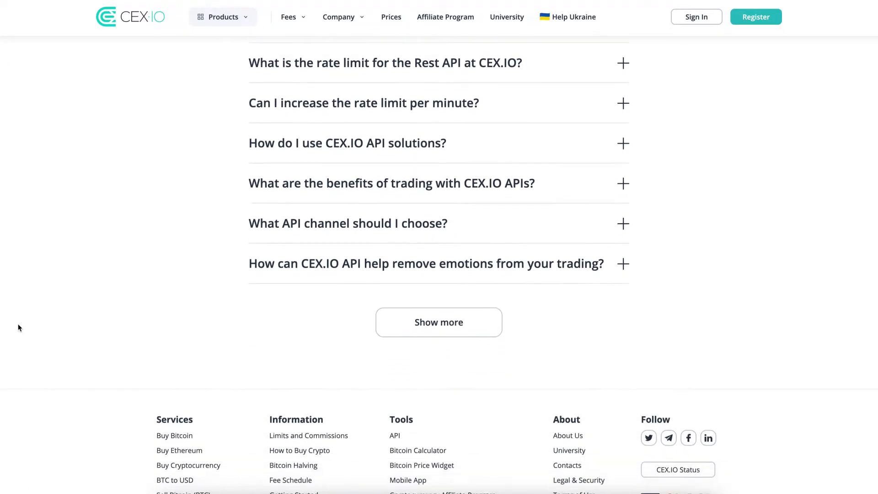
{"action": "scroll", "coordinate": [20, 327], "scroll_direction": "down", "scroll_amount": 3}
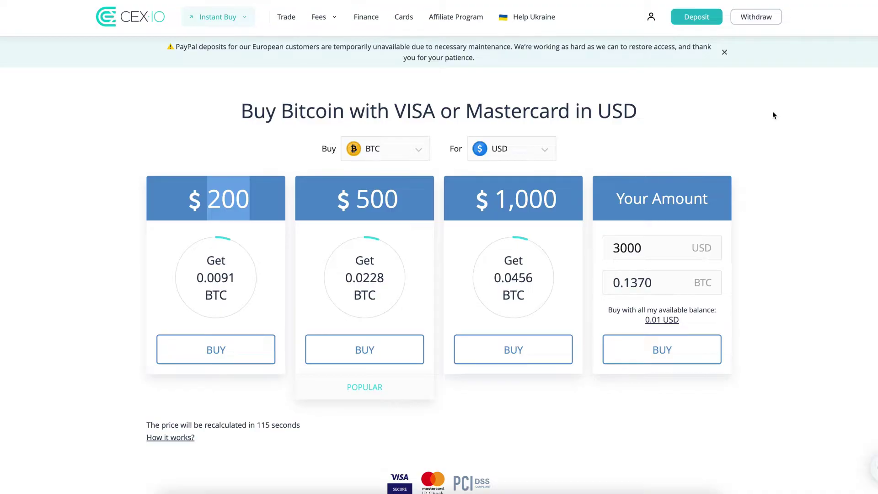
Open API from the user account menu to reach Account Settings API Access.
{"action": "left_click", "coordinate": [653, 18]}
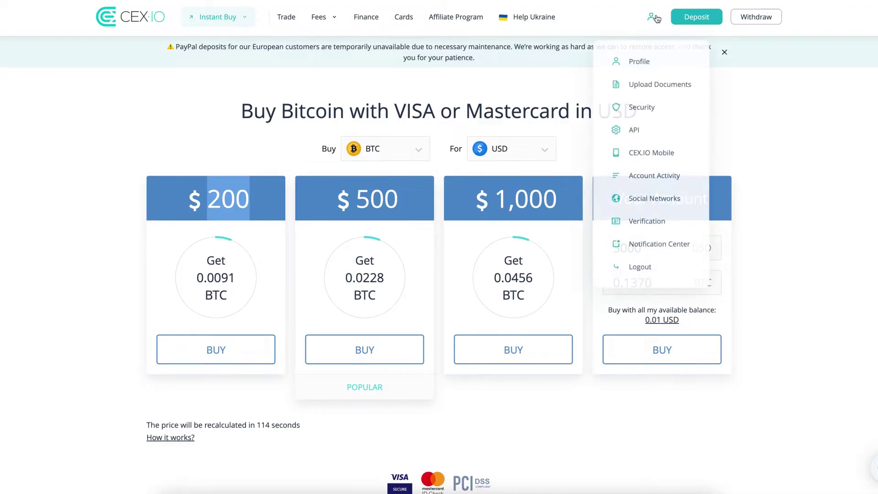
{"action": "left_click", "coordinate": [634, 132]}
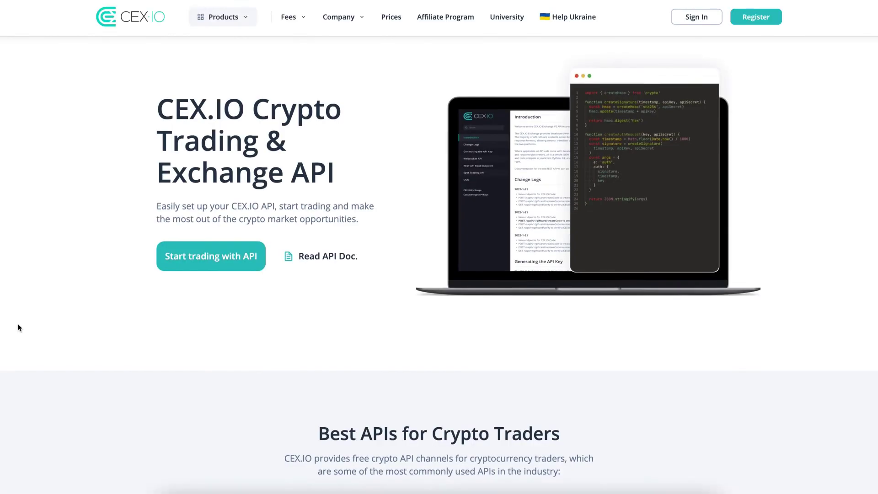
Scroll through Best APIs, How to start, Platforms and Bots, and Benefits on the API page.
{"action": "scroll", "coordinate": [18, 328], "scroll_direction": "down", "scroll_amount": 5}
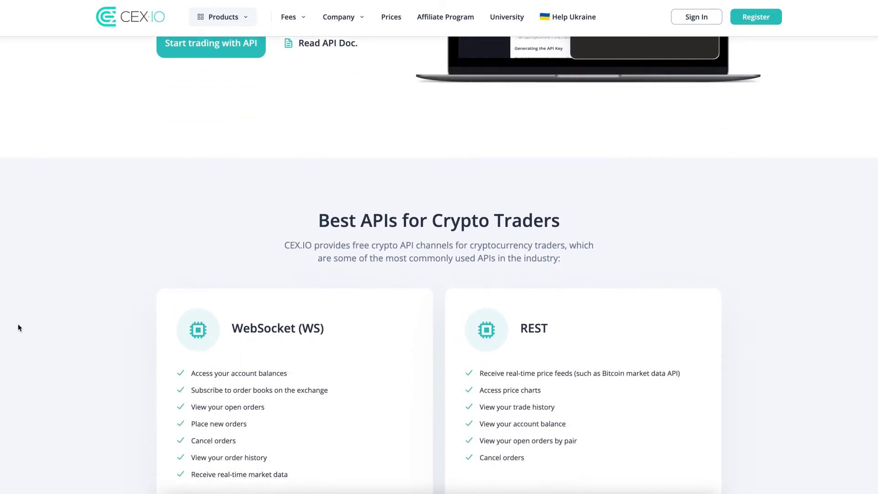
{"action": "scroll", "coordinate": [19, 327], "scroll_direction": "down", "scroll_amount": 3}
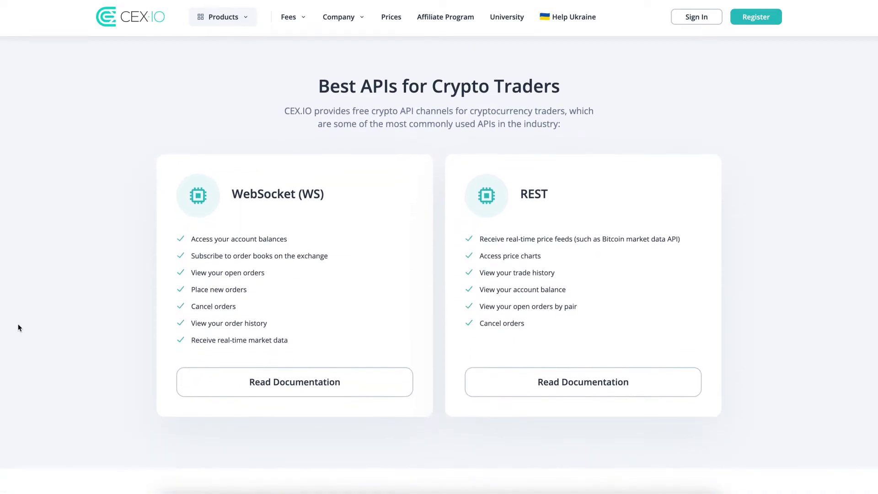
{"action": "scroll", "coordinate": [18, 327], "scroll_direction": "down", "scroll_amount": 10}
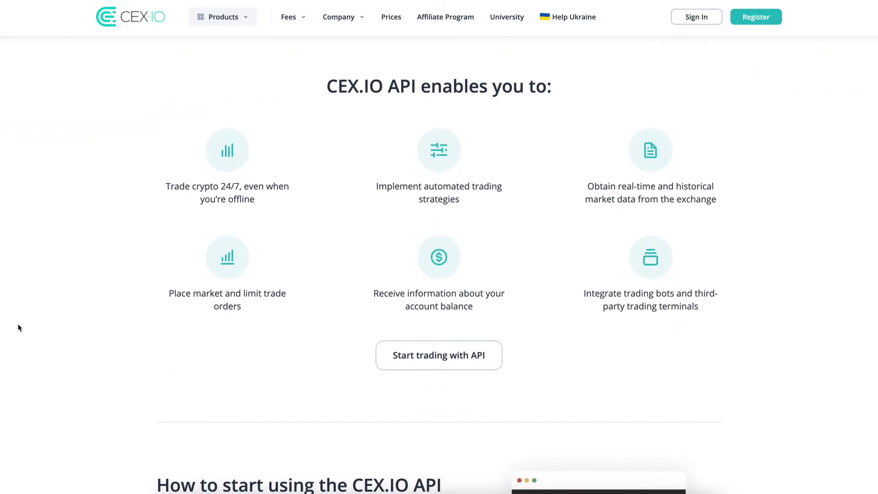
{"action": "scroll", "coordinate": [18, 328], "scroll_direction": "down", "scroll_amount": 10}
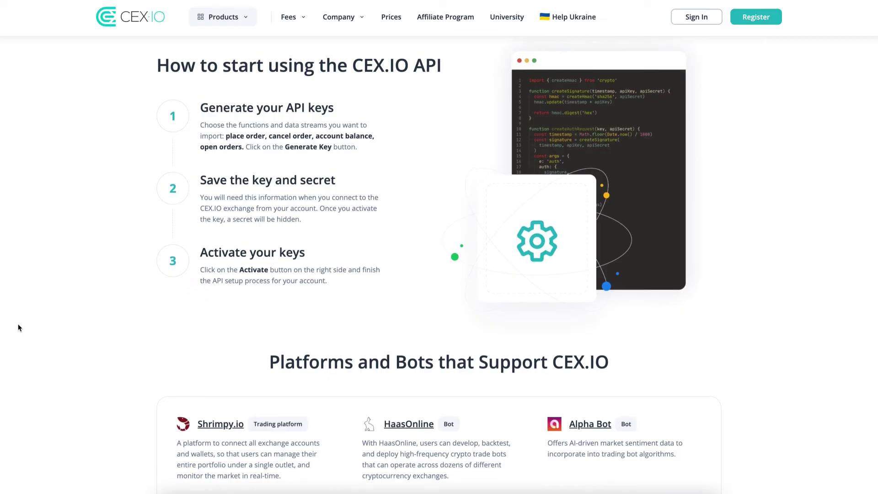
{"action": "scroll", "coordinate": [19, 327], "scroll_direction": "up", "scroll_amount": 1}
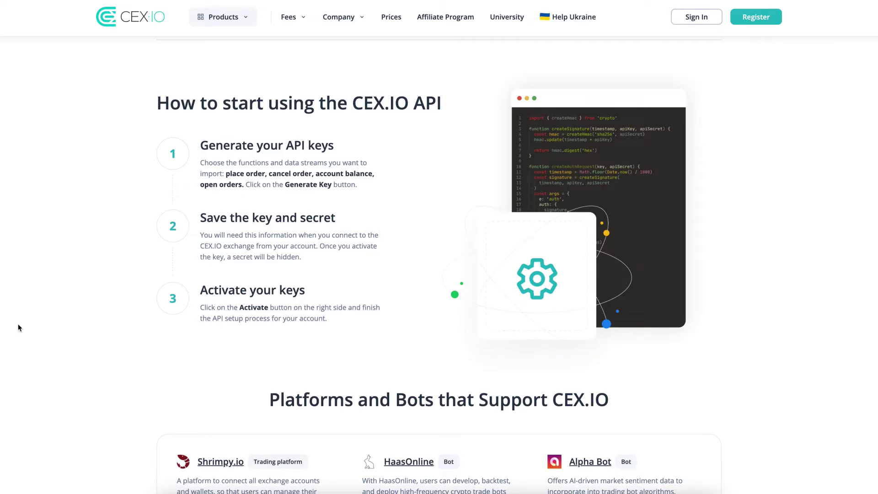
{"action": "scroll", "coordinate": [19, 327], "scroll_direction": "down", "scroll_amount": 8}
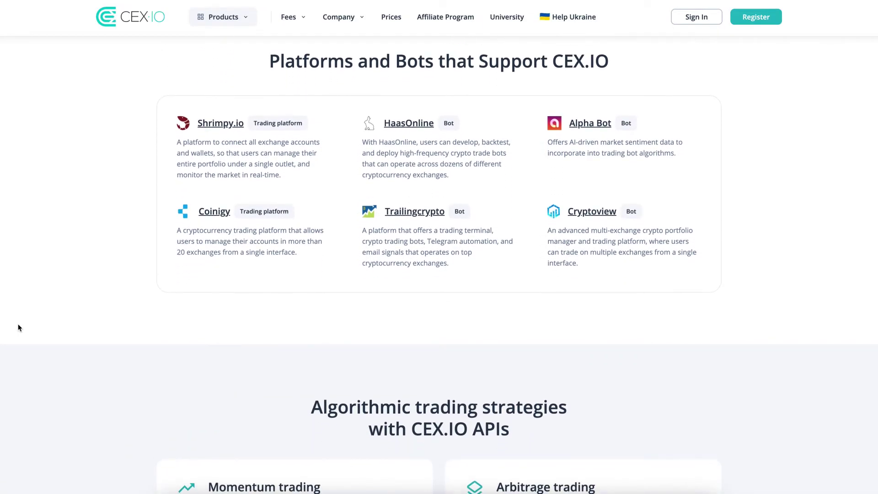
{"action": "scroll", "coordinate": [19, 327], "scroll_direction": "down", "scroll_amount": 8}
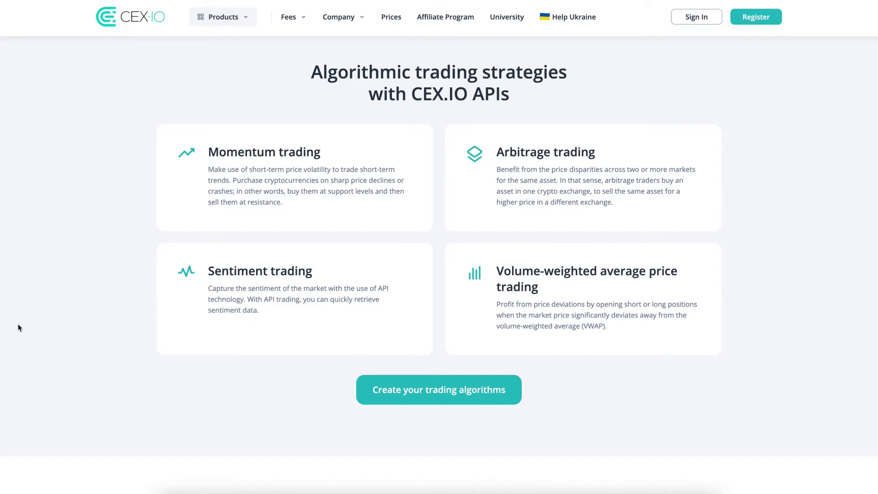
{"action": "scroll", "coordinate": [19, 327], "scroll_direction": "down", "scroll_amount": 8}
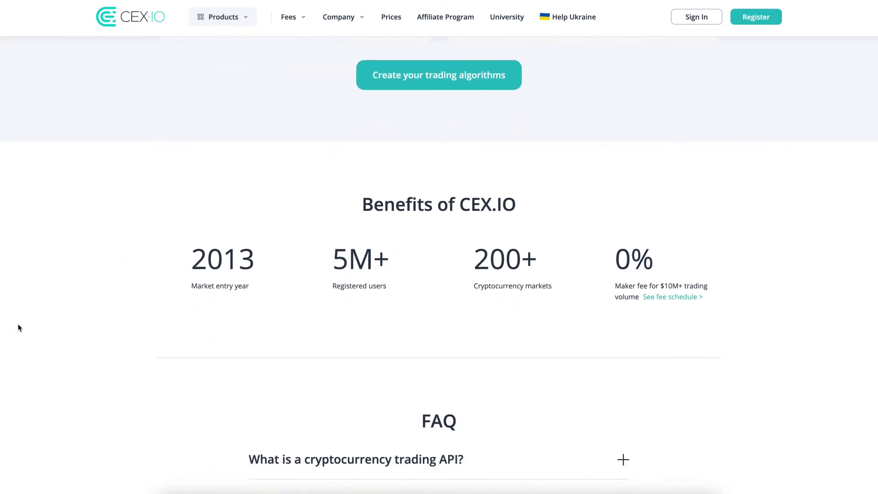
{"action": "scroll", "coordinate": [19, 327], "scroll_direction": "down", "scroll_amount": 2}
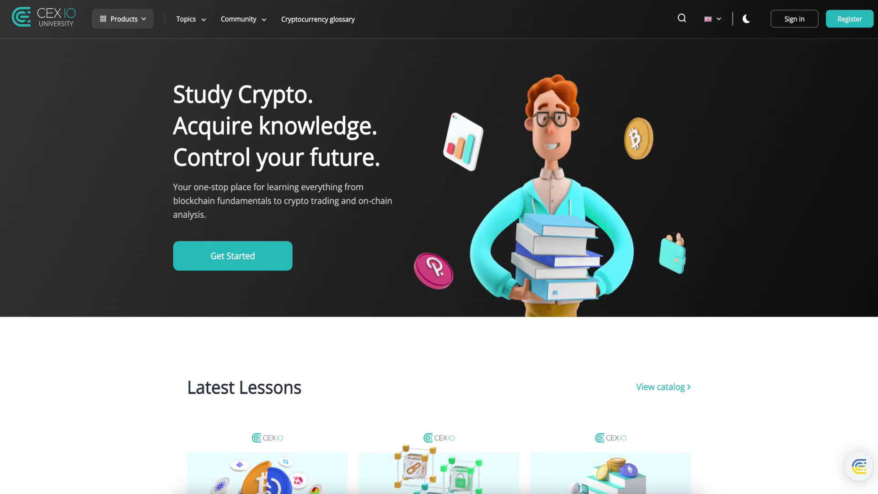
Scroll the University page past the Latest Lessons cards to the weekly newsletter sign-up.
{"action": "scroll", "coordinate": [439, 247], "scroll_direction": "down", "scroll_amount": 7}
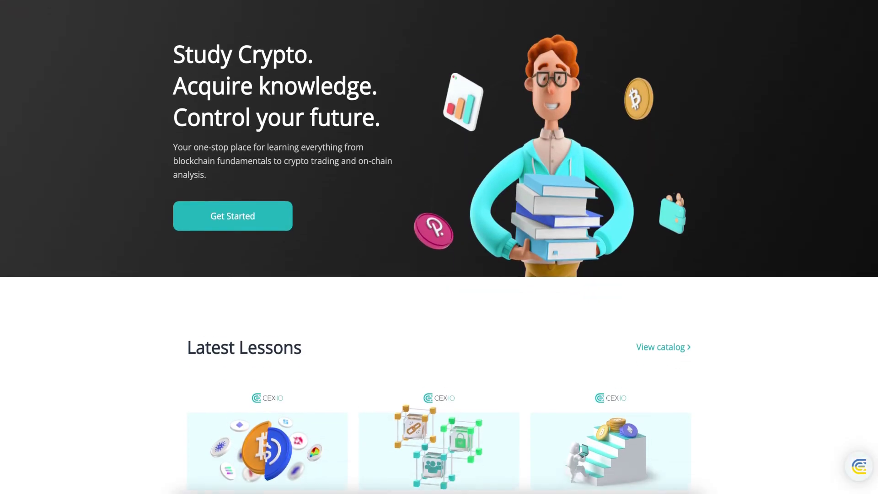
{"action": "scroll", "coordinate": [439, 247], "scroll_direction": "down", "scroll_amount": 1}
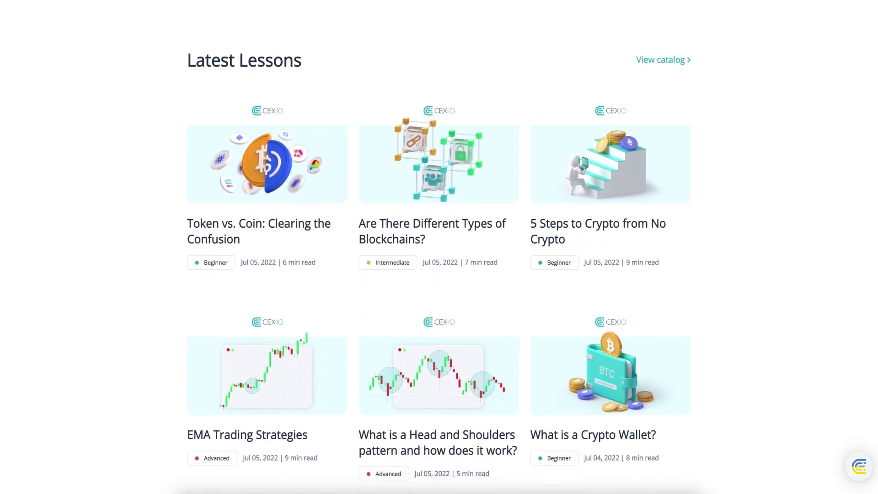
{"action": "scroll", "coordinate": [439, 247], "scroll_direction": "down", "scroll_amount": 10}
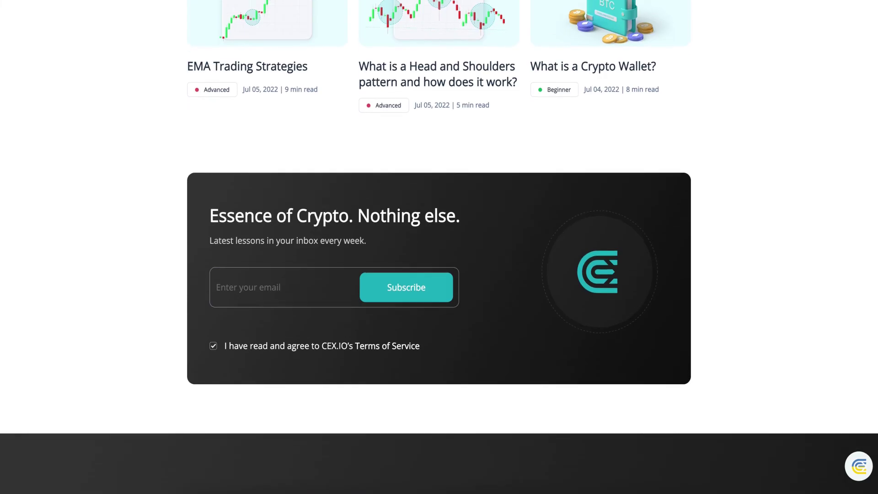